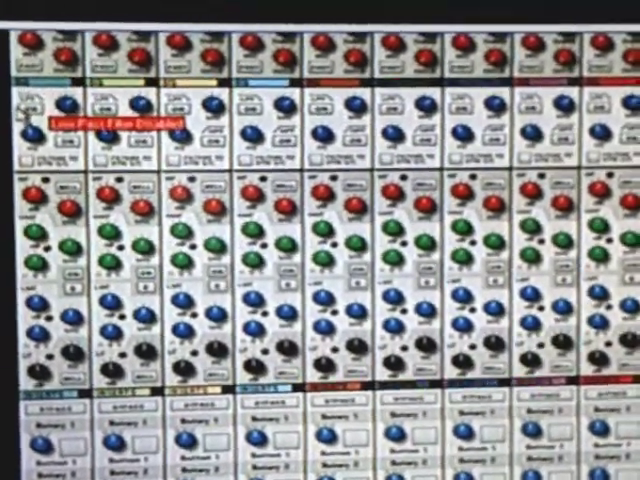
{"action": "scroll", "coordinate": [50, 122], "scroll_direction": "up", "scroll_amount": 2}
{"action": "scroll", "coordinate": [50, 122], "scroll_direction": "up", "scroll_amount": 2}
{"action": "scroll", "coordinate": [50, 122], "scroll_direction": "up", "scroll_amount": 2}
{"action": "scroll", "coordinate": [50, 122], "scroll_direction": "up", "scroll_amount": 2}
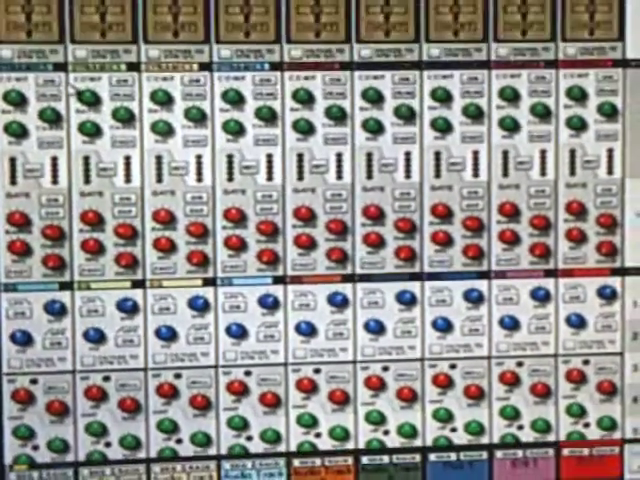